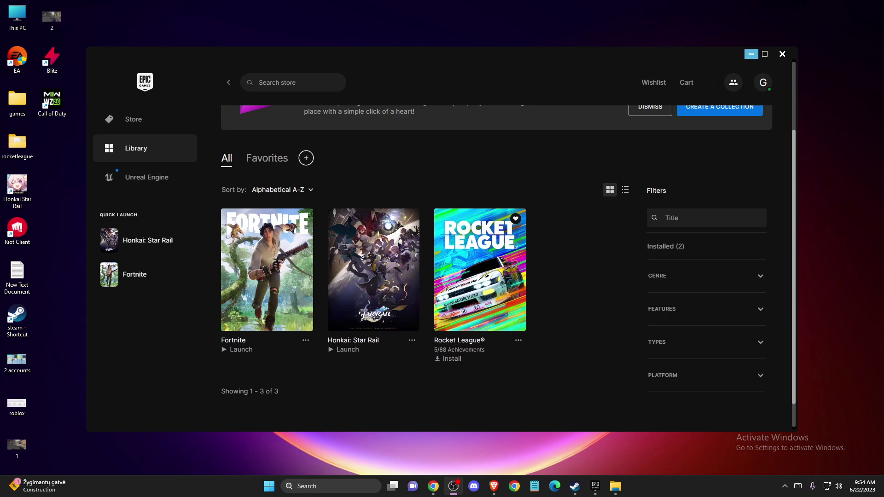
Step: Dismiss the favorites and collections banner in Epic Games Launcher and open Fortnite's Manage options
click(433, 486)
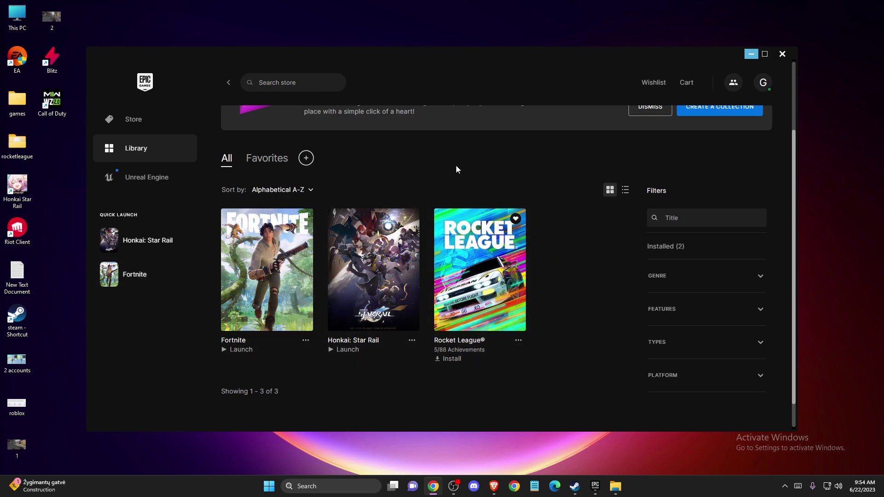
drag(465, 73, 444, 53)
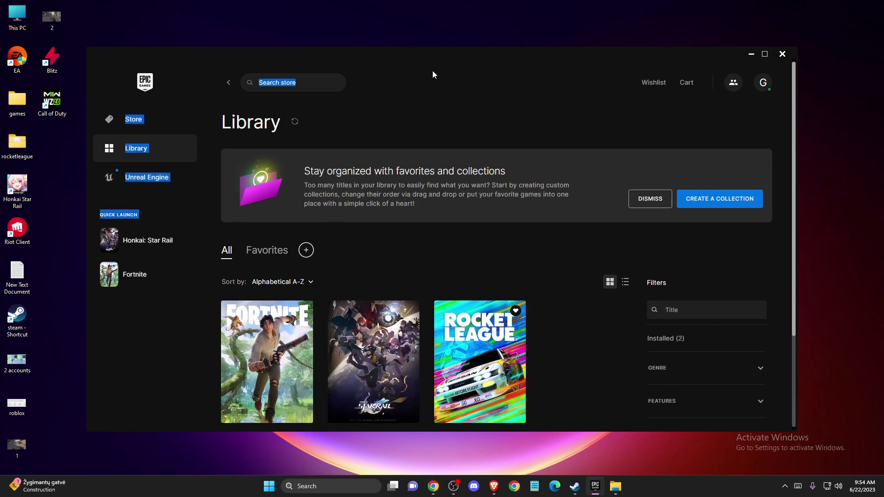
drag(412, 57, 430, 51)
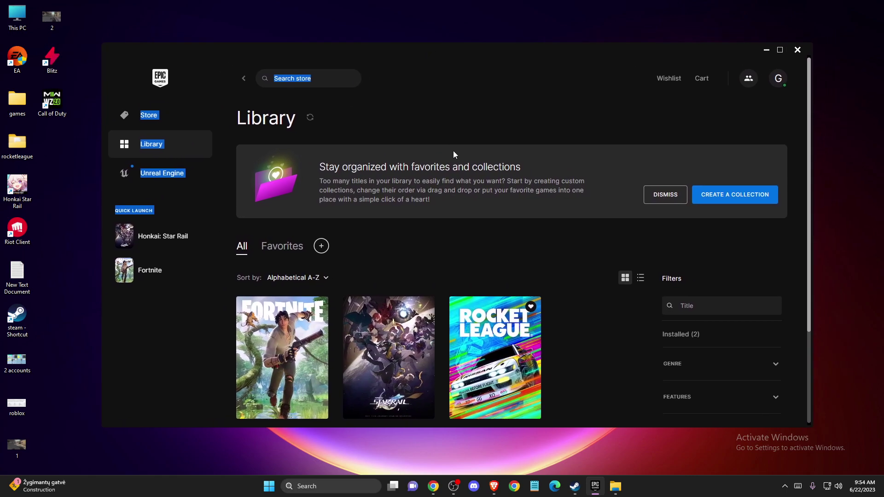
click(651, 195)
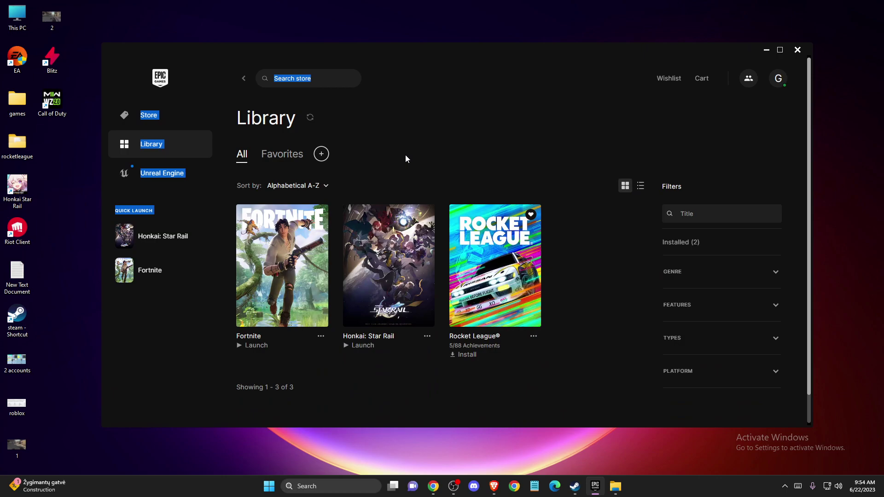
click(481, 94)
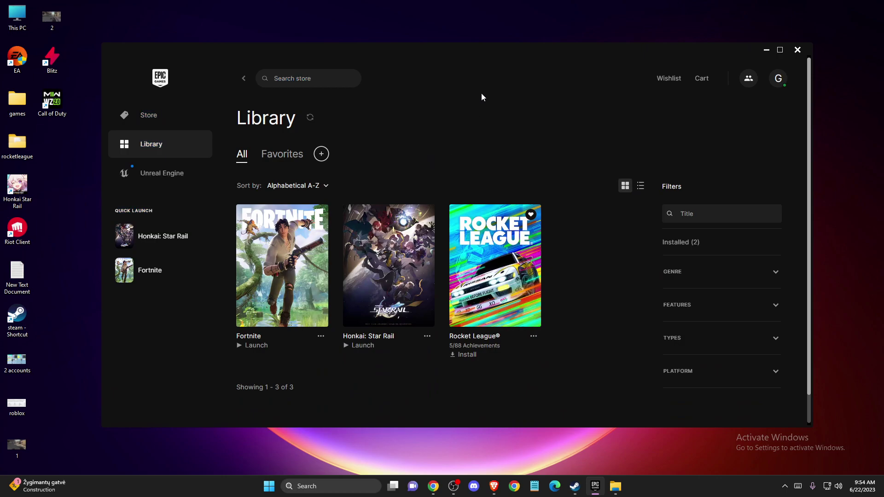
click(321, 337)
click(194, 251)
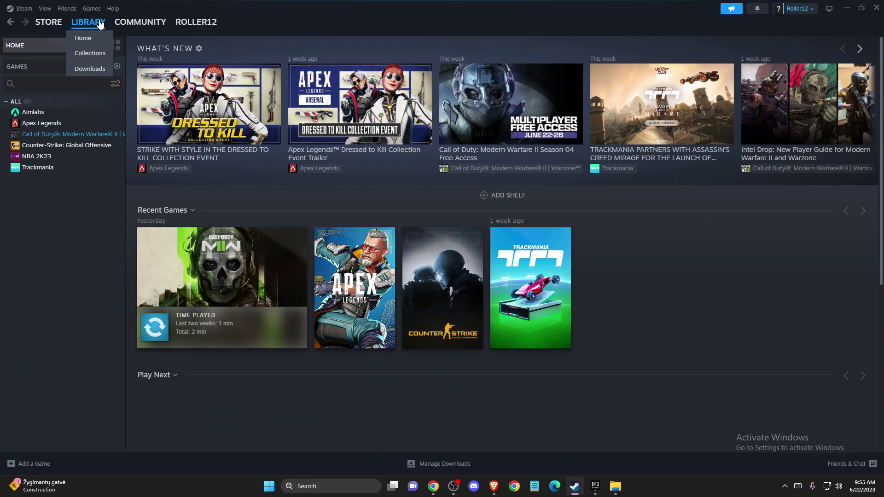
Step: Open Apex Legends' installation folder in File Explorer from its Steam Installed Files settings
right_click(26, 127)
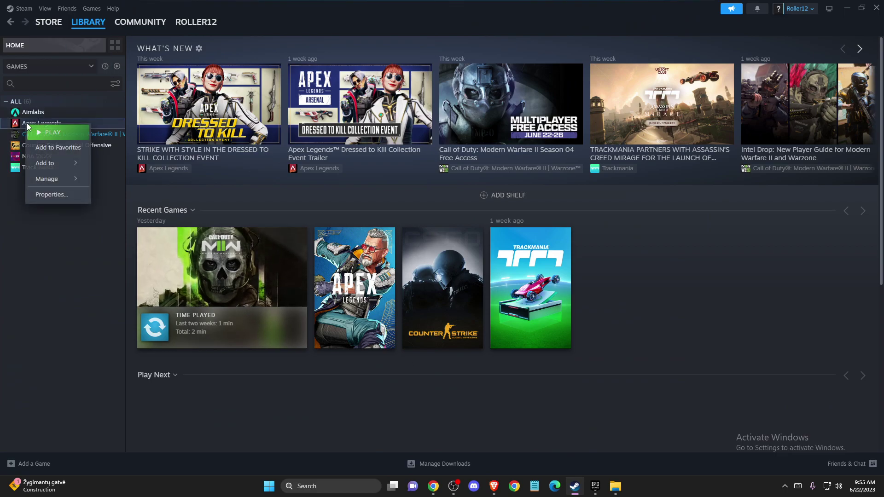
click(50, 192)
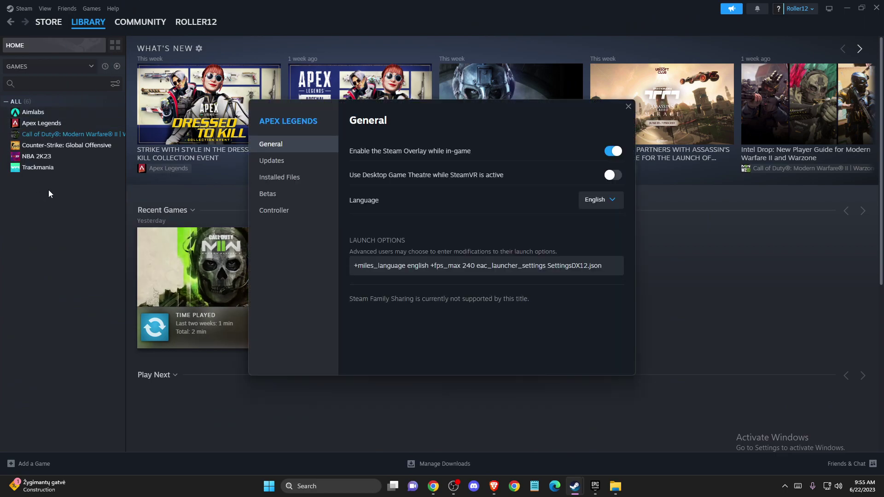
click(287, 177)
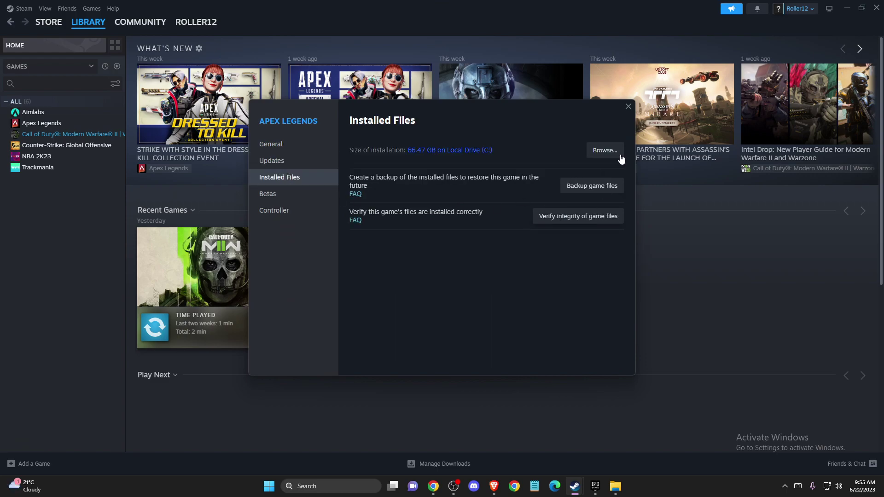
click(628, 107)
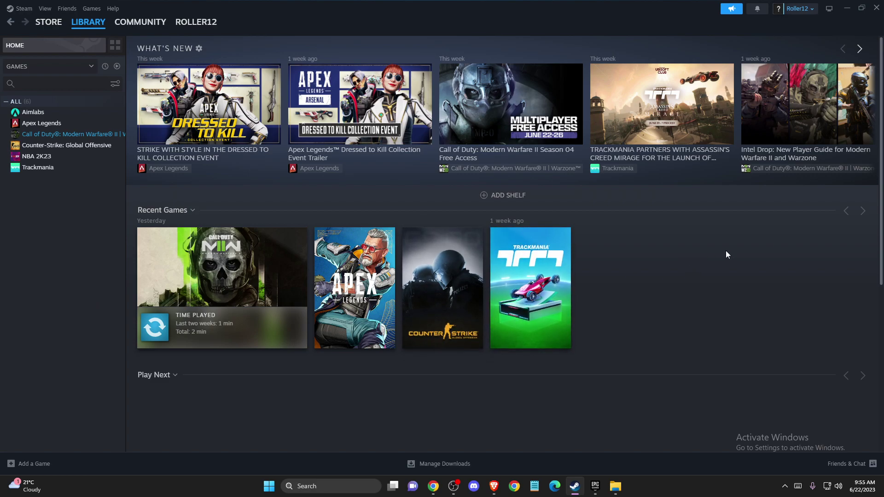
Step: Reopen Apex Legends' Steam properties at the Installed Files section
mouse_move(85, 28)
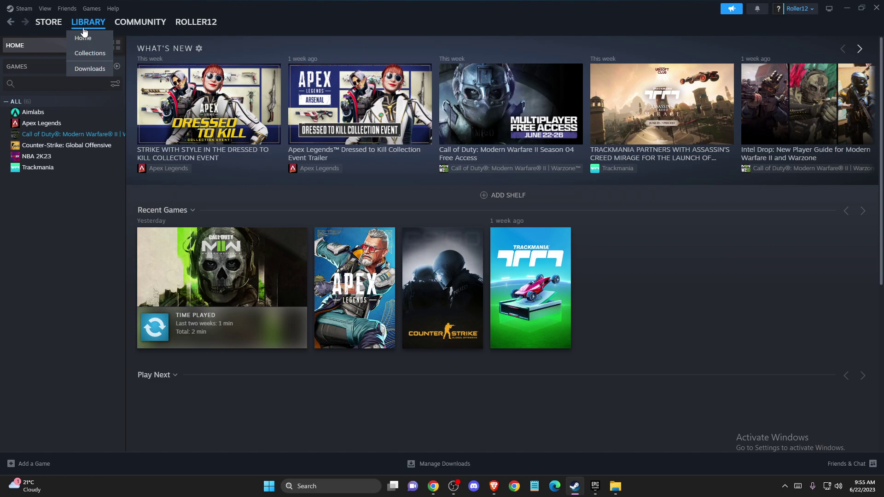
right_click(41, 123)
click(69, 192)
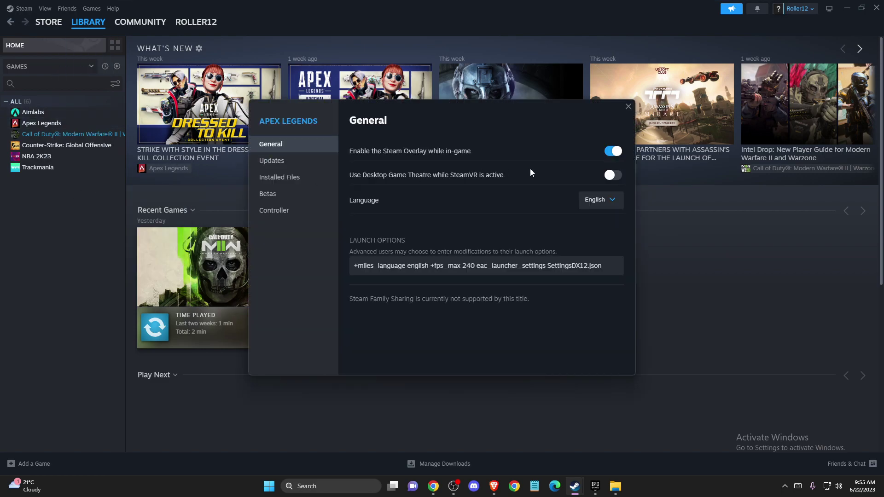
click(277, 184)
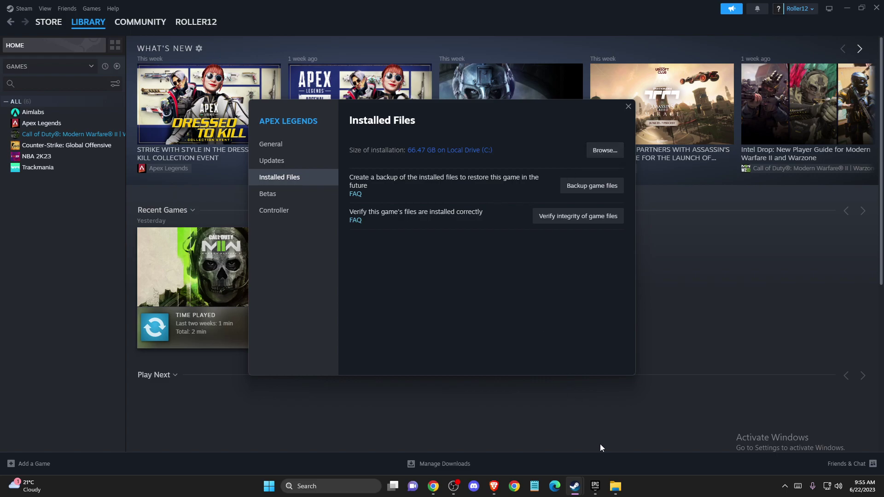
Step: In Apex Legends' EasyAntiCheat folder, set EasyAntiCheat_Setup's compatibility to always run as administrator
mouse_move(617, 481)
click(636, 461)
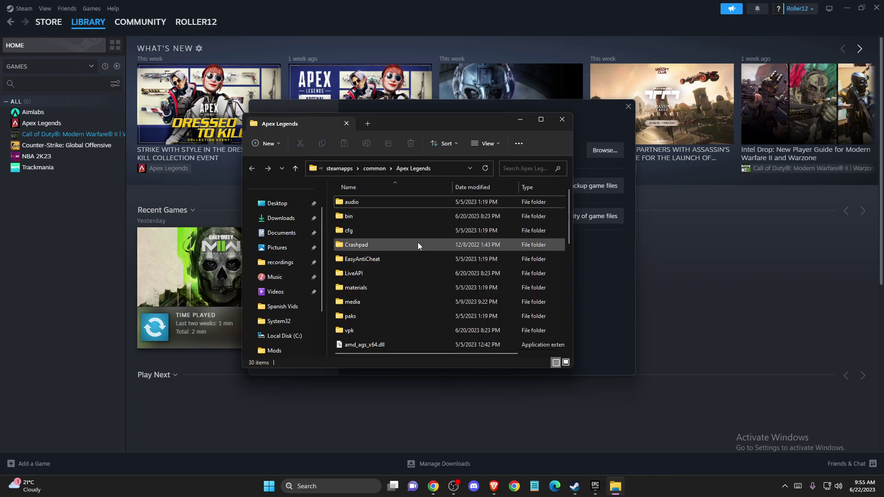
double_click(361, 259)
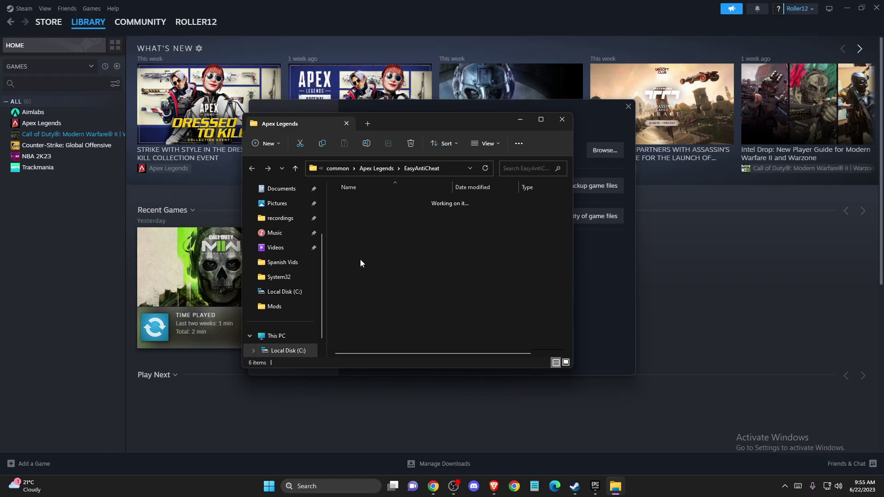
right_click(365, 247)
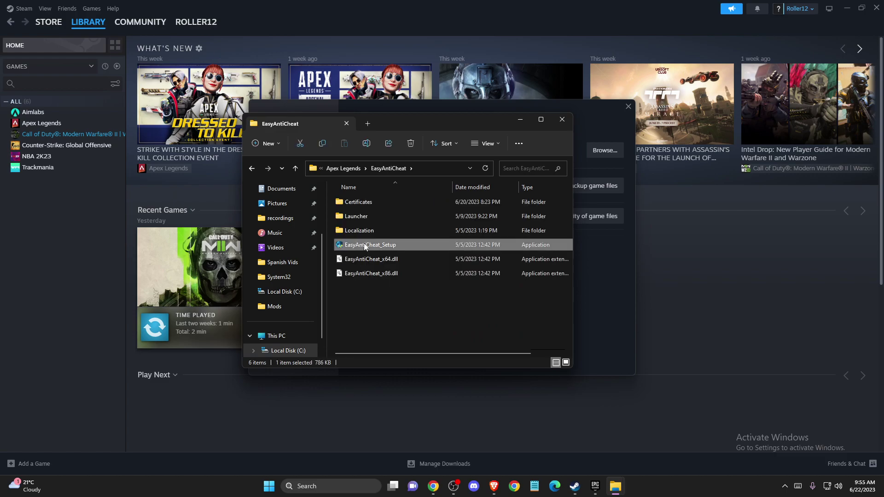
click(396, 363)
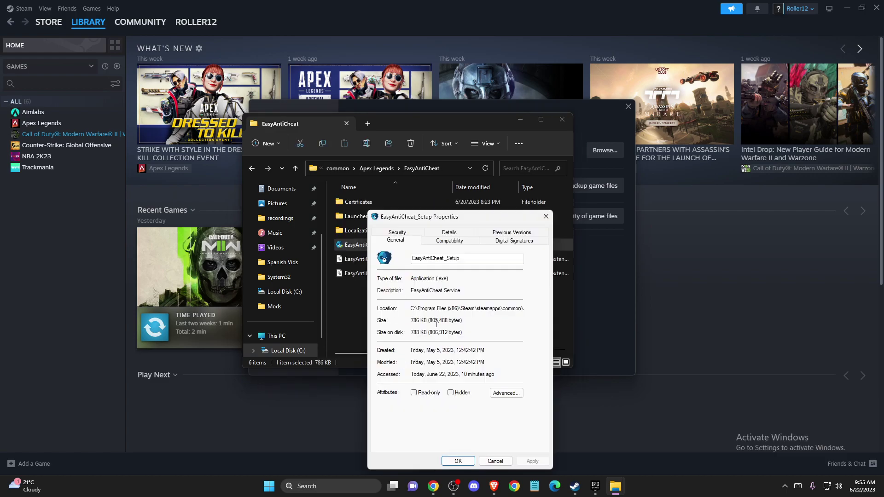
click(450, 241)
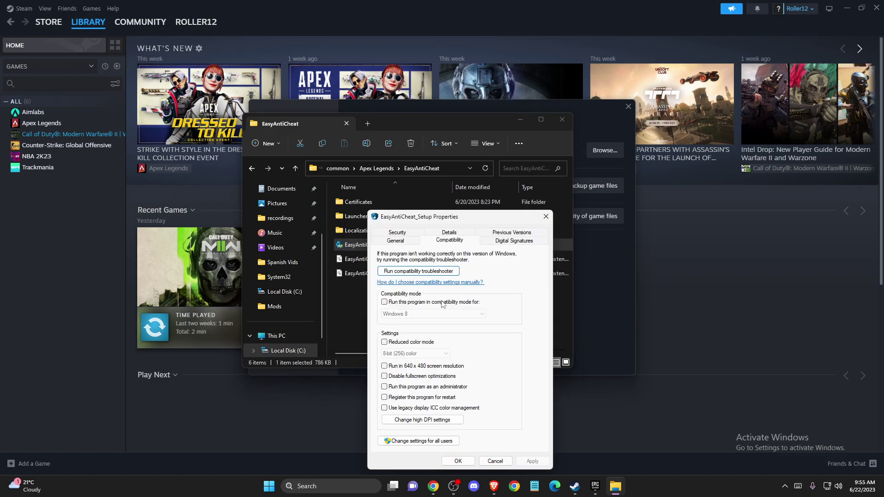
click(384, 387)
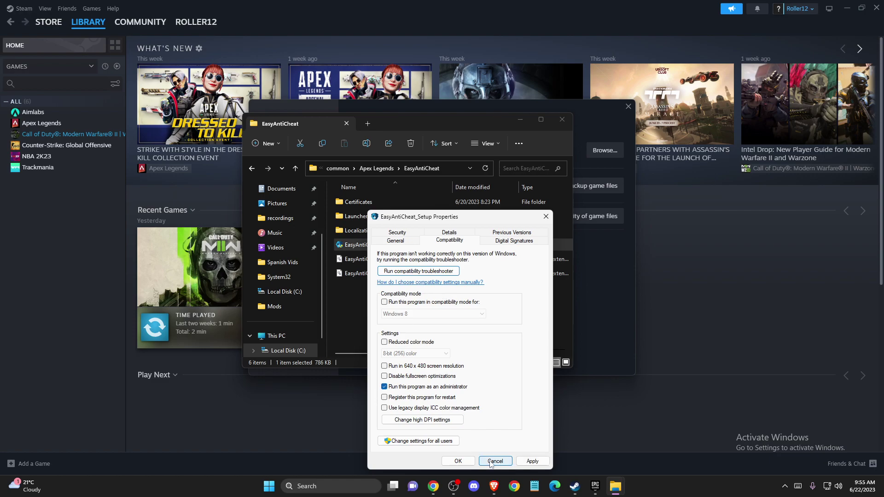
click(532, 461)
click(458, 461)
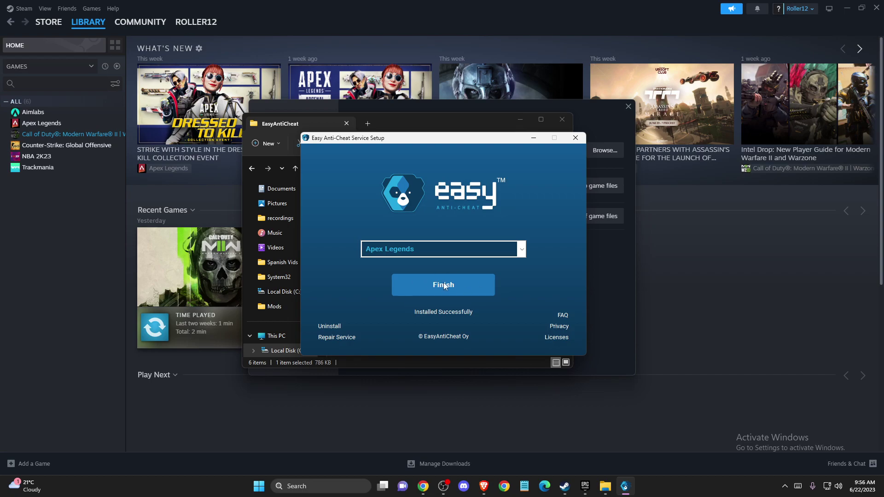
Step: Uninstall and reinstall Easy Anti-Cheat for Apex Legends, then close the setup, folder and properties windows
click(328, 327)
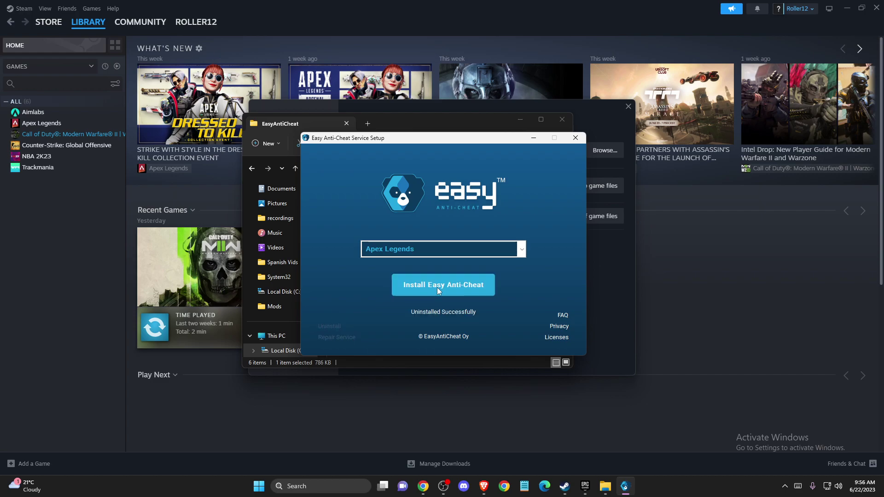
click(438, 288)
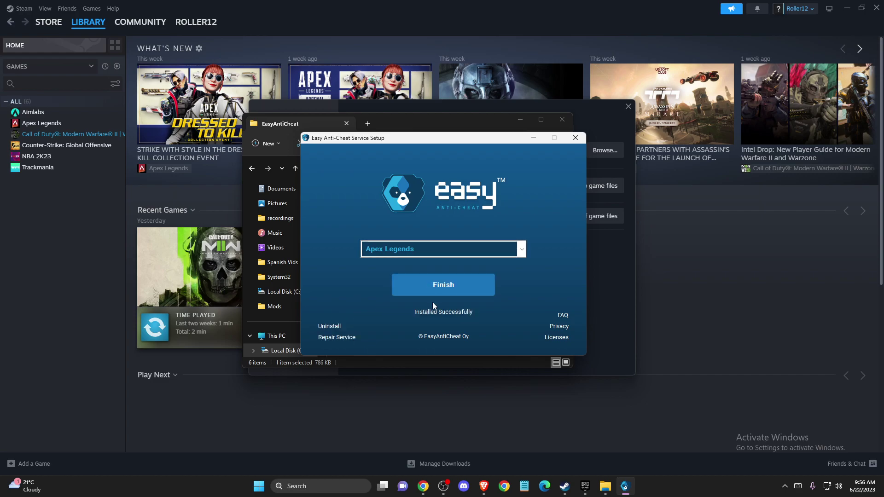
click(570, 140)
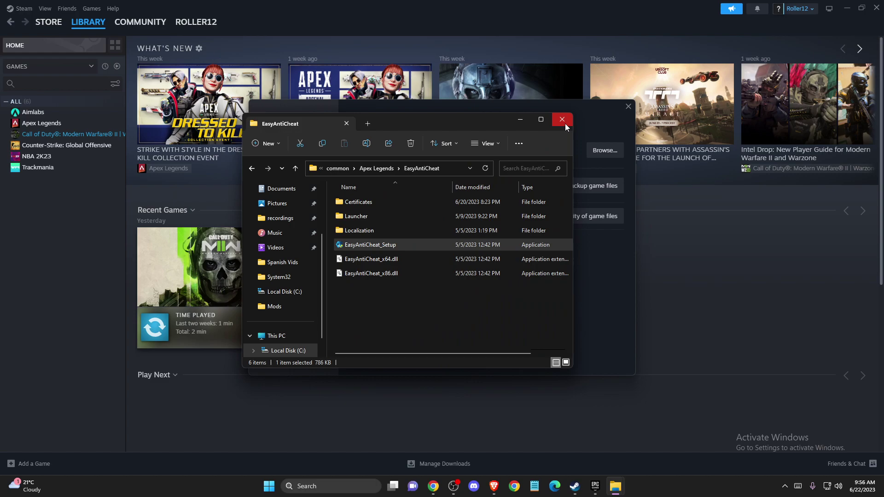
click(565, 124)
click(628, 106)
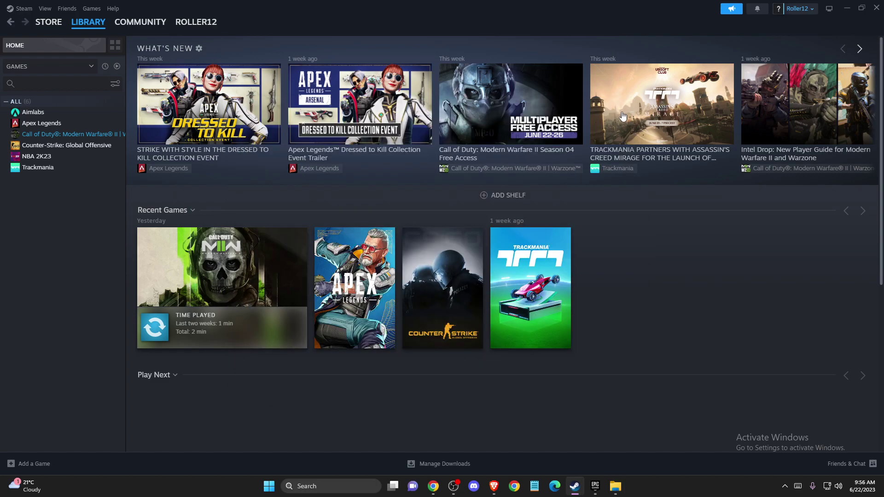
Step: Minimize Steam and open Fortnite's Manage options in the Epic launcher
click(849, 7)
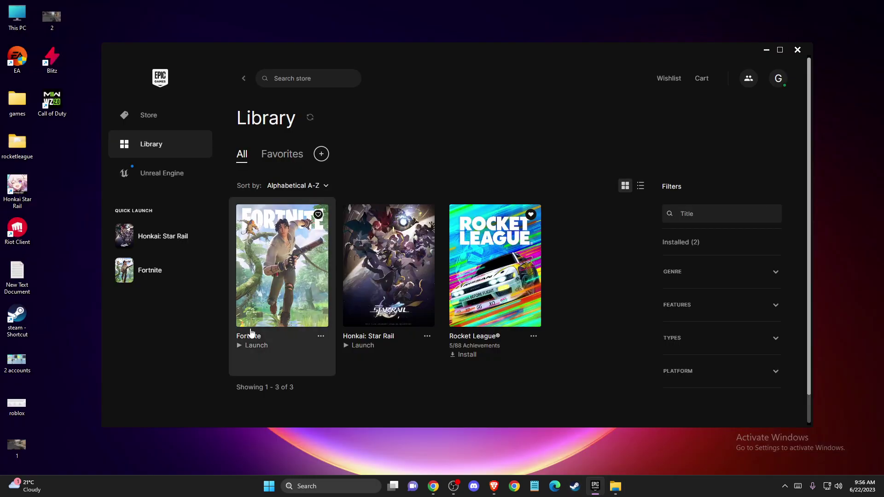
click(321, 336)
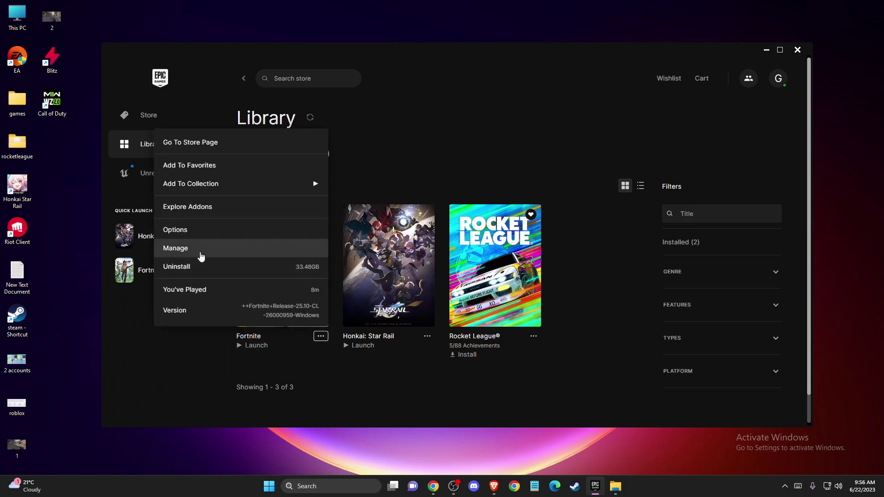
click(202, 257)
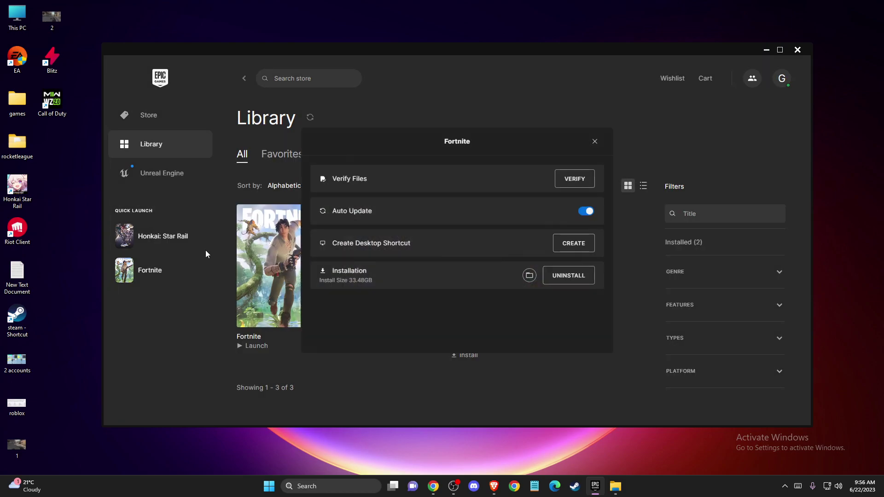
Step: Browse Fortnite's install folder to FortniteGame\Binaries\Win64\EasyAntiCheat, then close it and the options dialog
click(529, 276)
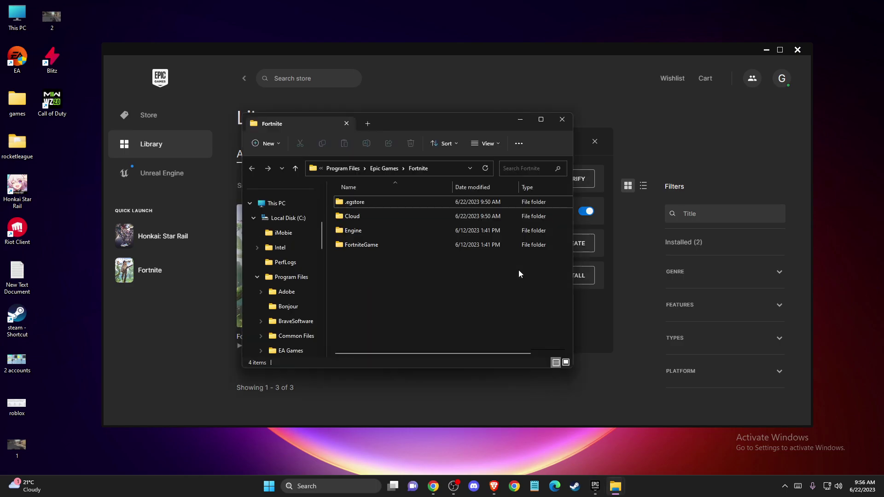
click(354, 246)
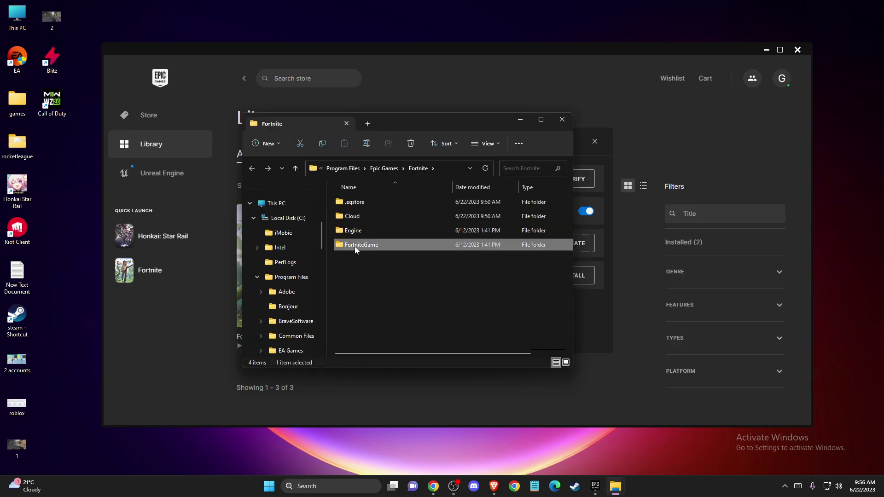
double_click(354, 247)
double_click(353, 205)
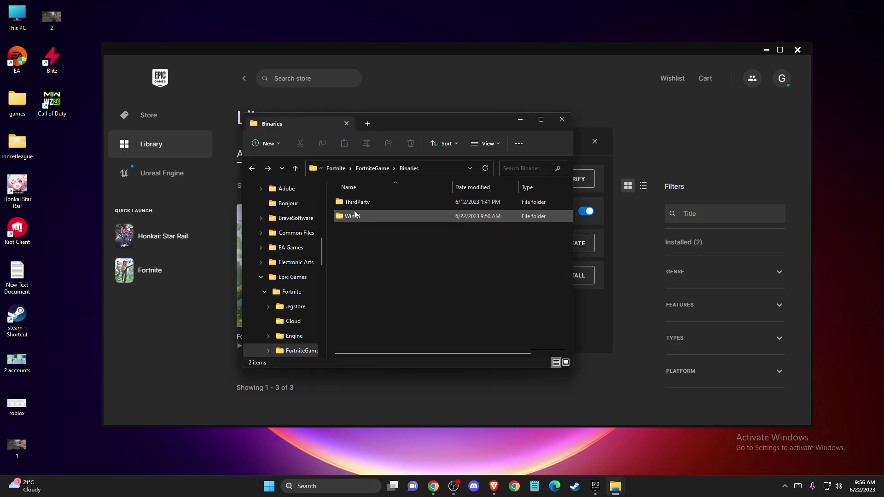
double_click(355, 215)
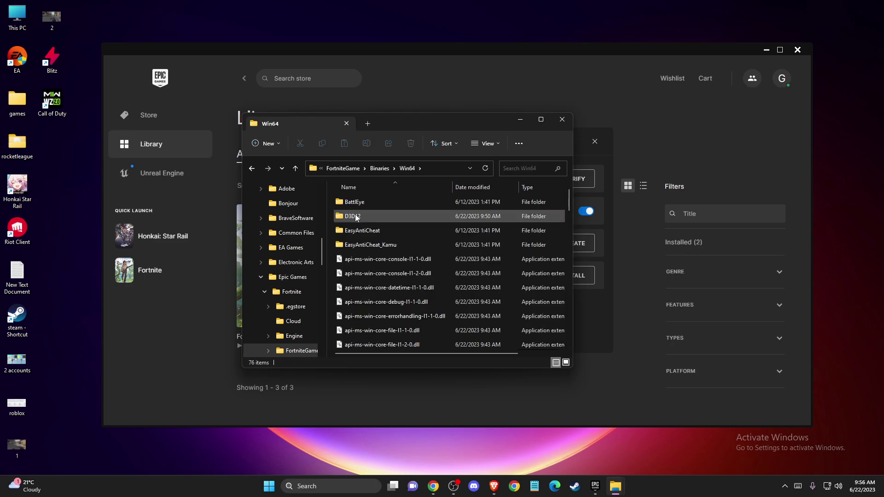
double_click(367, 231)
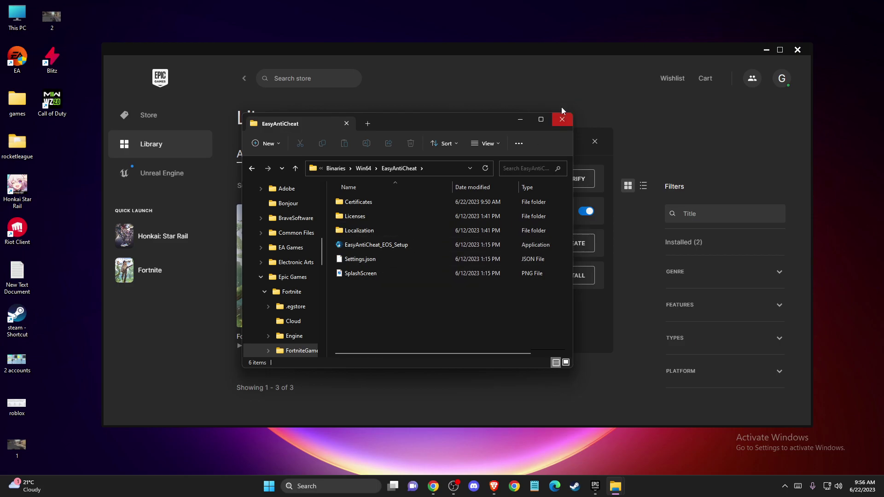
click(562, 121)
click(594, 142)
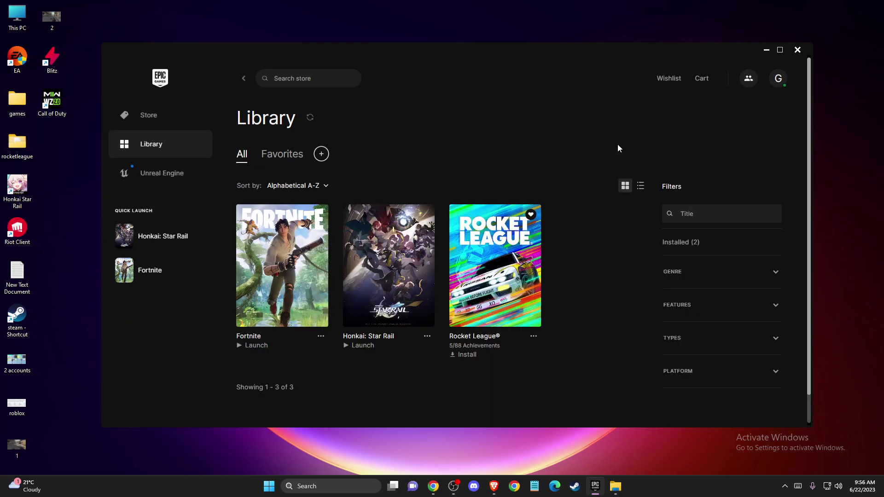
Step: Close the Epic launcher and open the Services app by searching 'service'
click(798, 51)
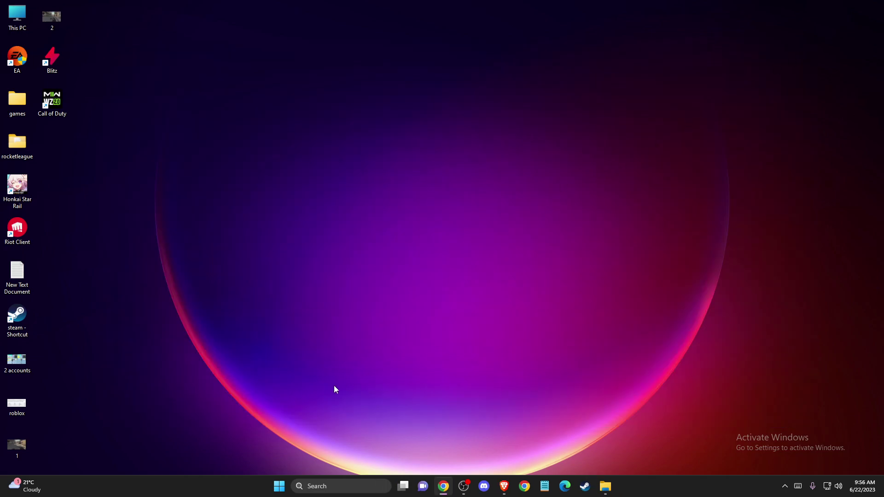
click(329, 487)
text(services)
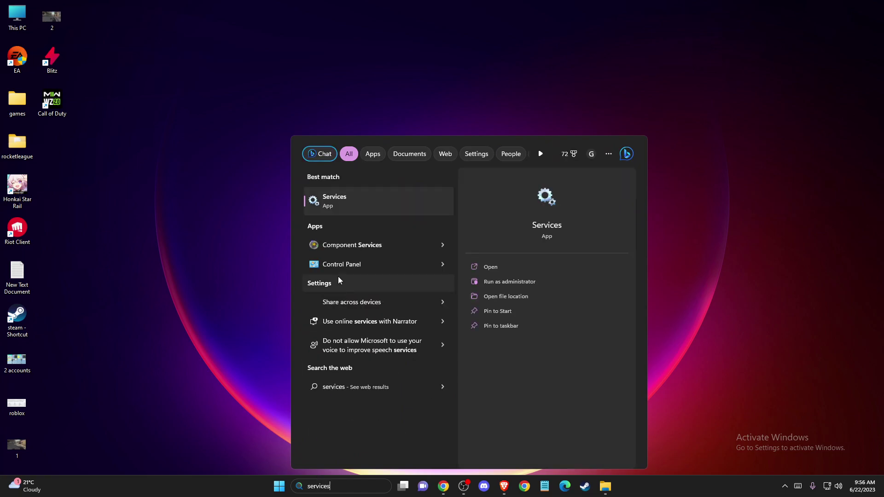
click(345, 212)
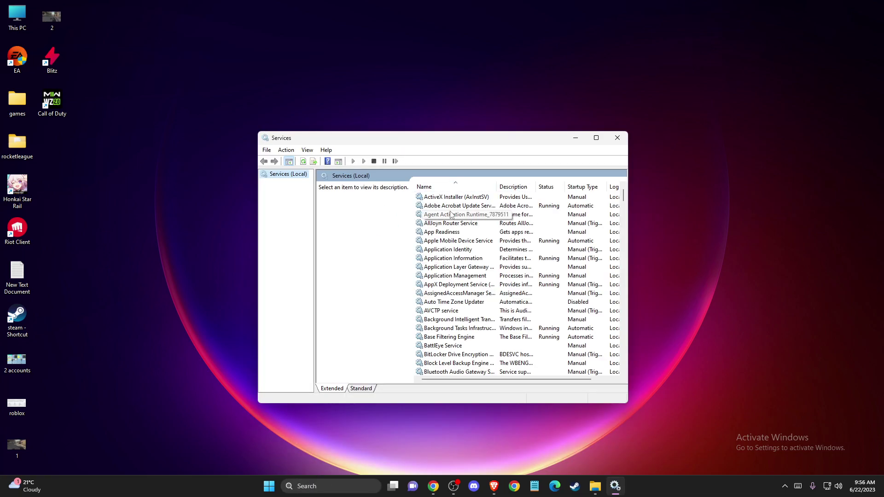
Step: Select the EasyAntiCheat service in the Services list and bring up its actions menu
click(452, 206)
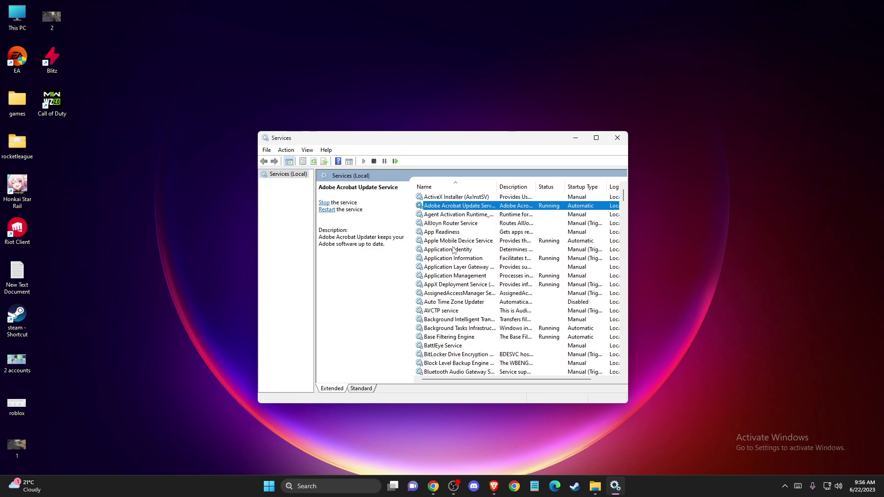
key(e)
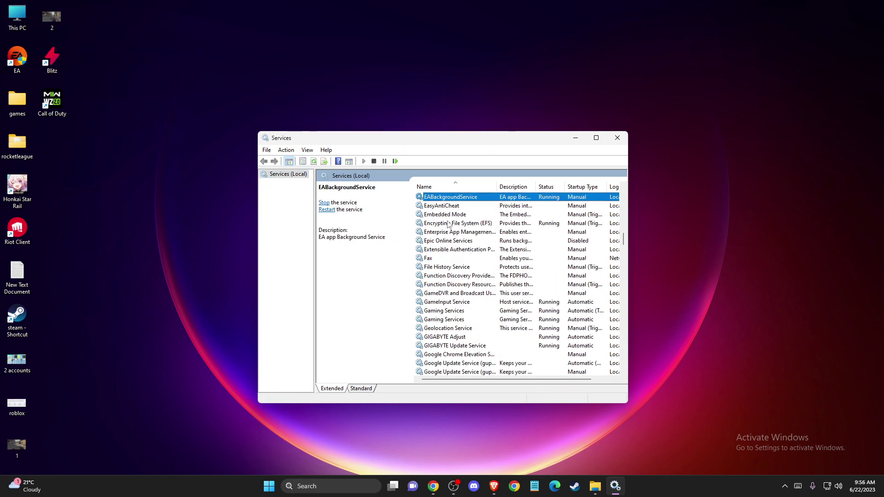
click(438, 207)
right_click(446, 210)
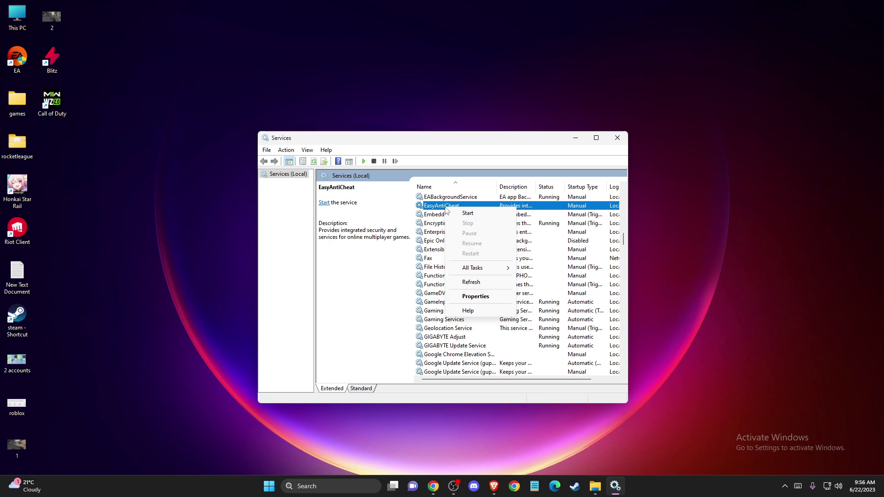
Step: Set the EasyAntiCheat service's startup type to Manual, confirm, and close Services
click(475, 296)
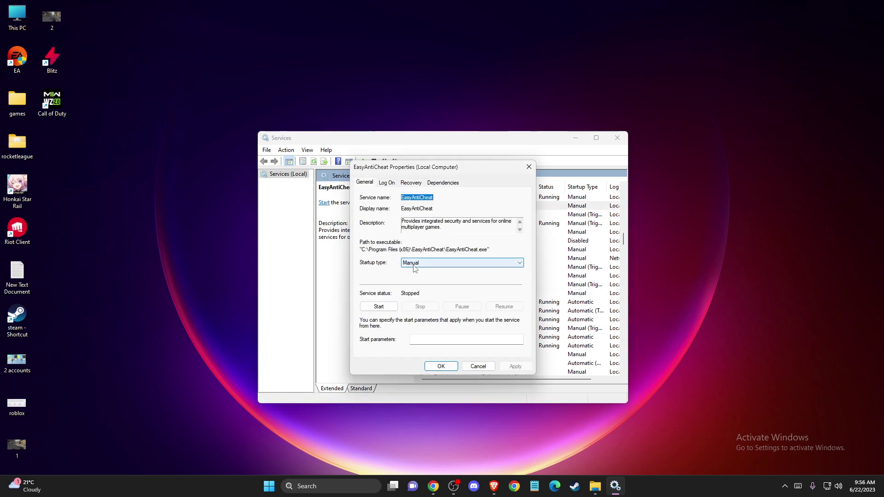
click(415, 266)
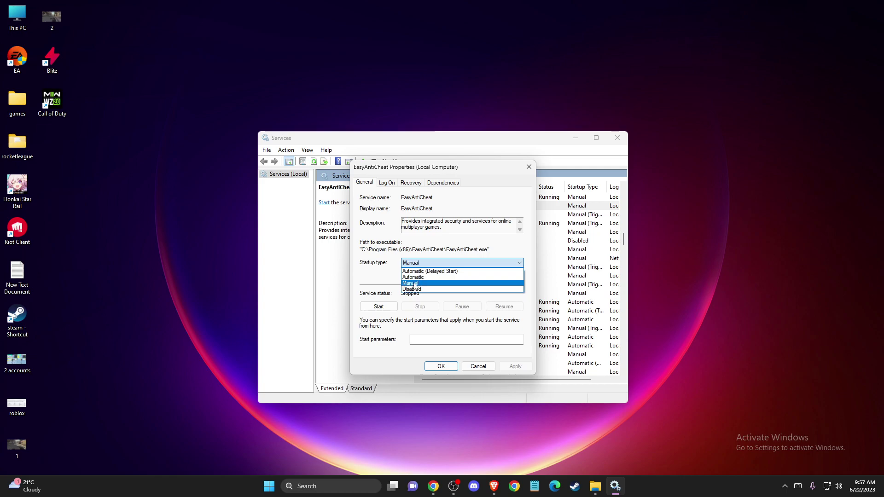
click(443, 368)
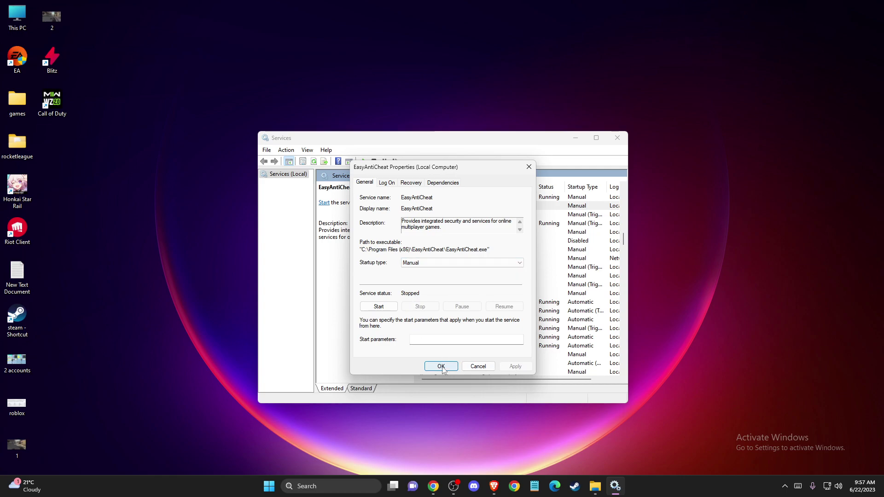
click(442, 367)
click(617, 137)
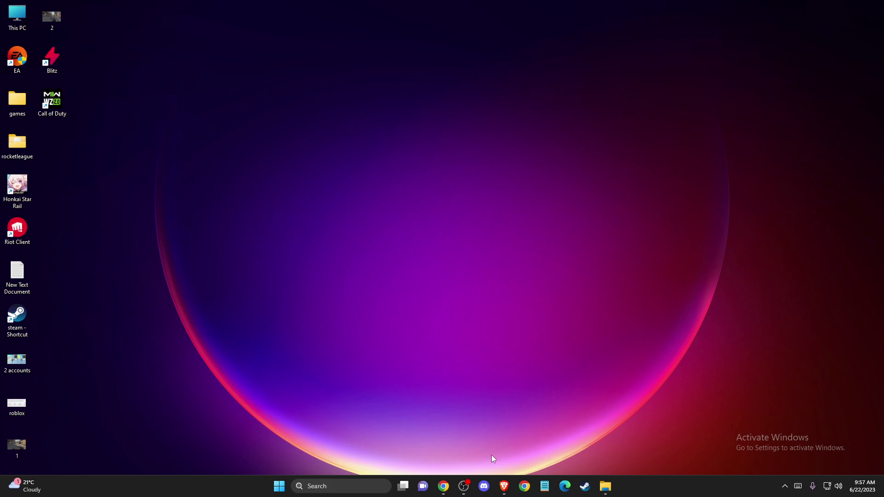
Step: Restore Brave, check the Google tab, and return to the Learn article's redistributable download table
click(504, 486)
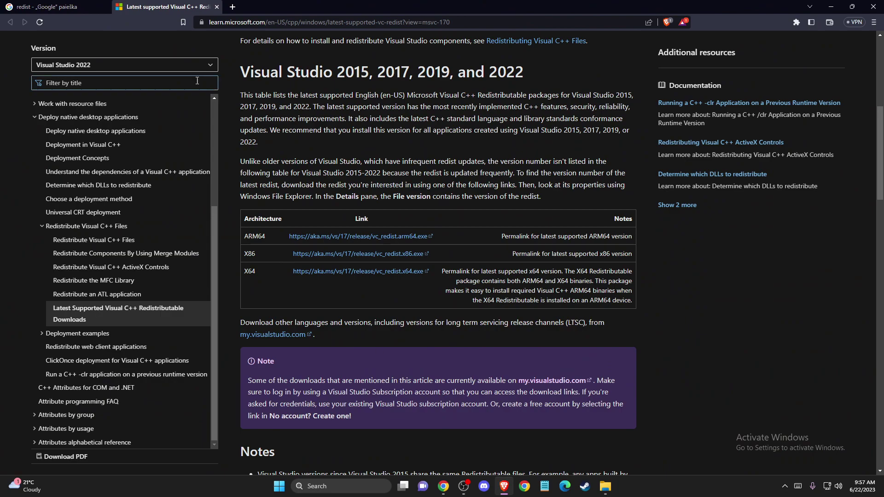
scroll(273, 119, up, 8)
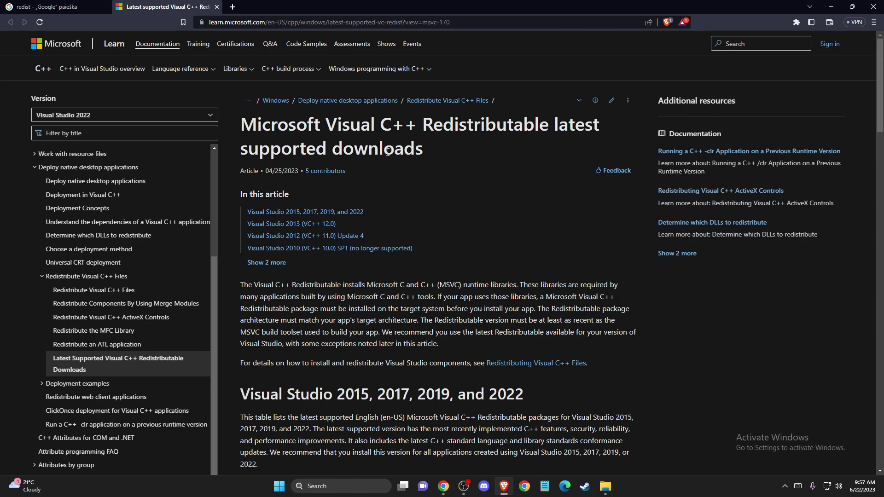
click(46, 6)
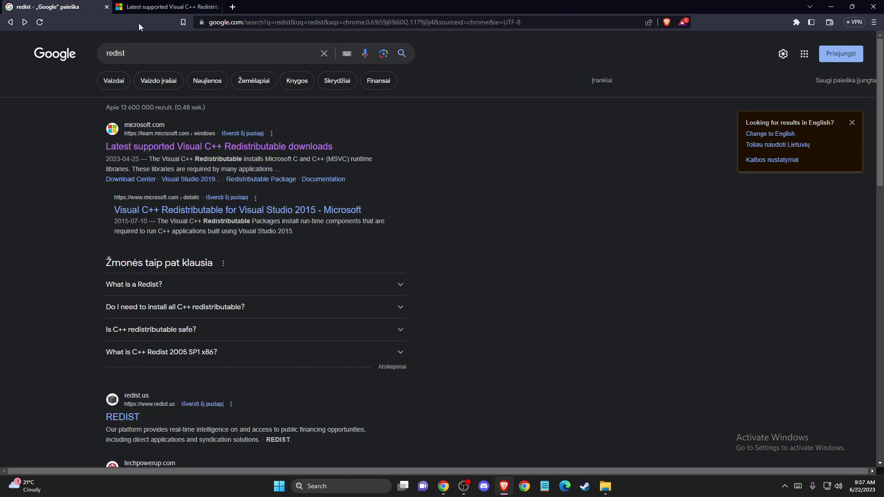
click(156, 7)
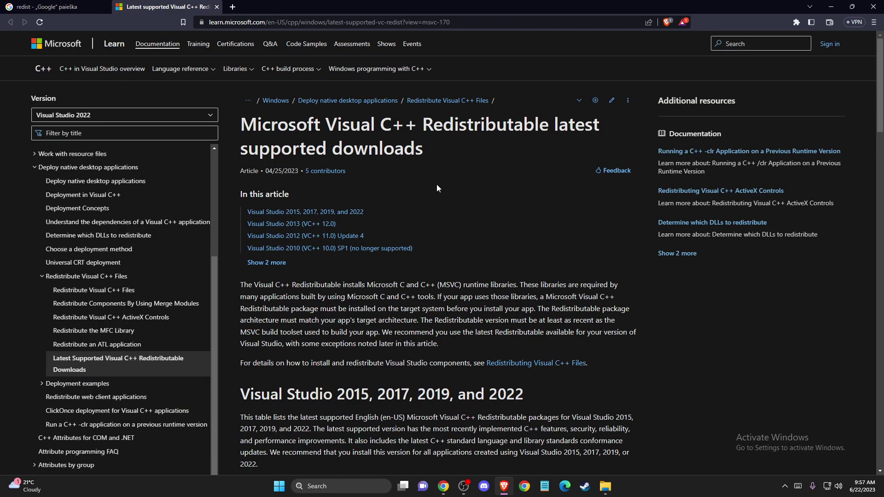
scroll(436, 184, down, 5)
scroll(339, 164, up, 3)
scroll(297, 261, down, 6)
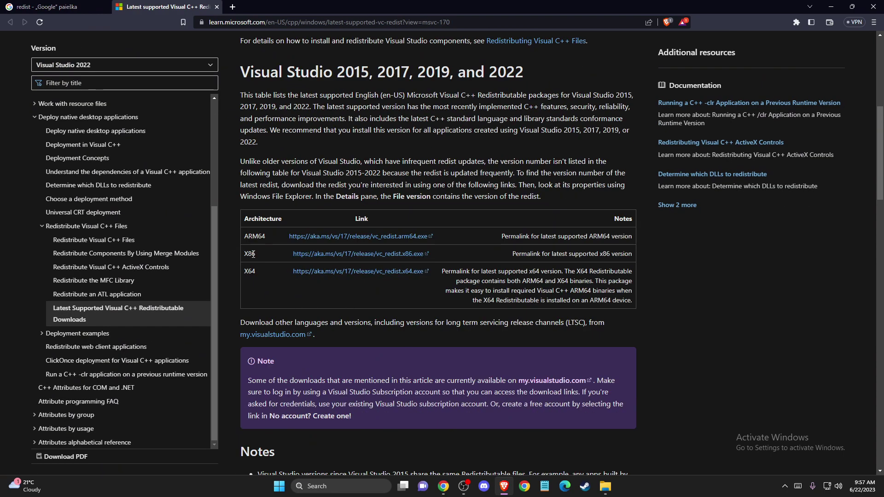
Step: Save VC_redist.x86 and VC_redist.x64 from the download table to the Desktop
drag(245, 254, 286, 290)
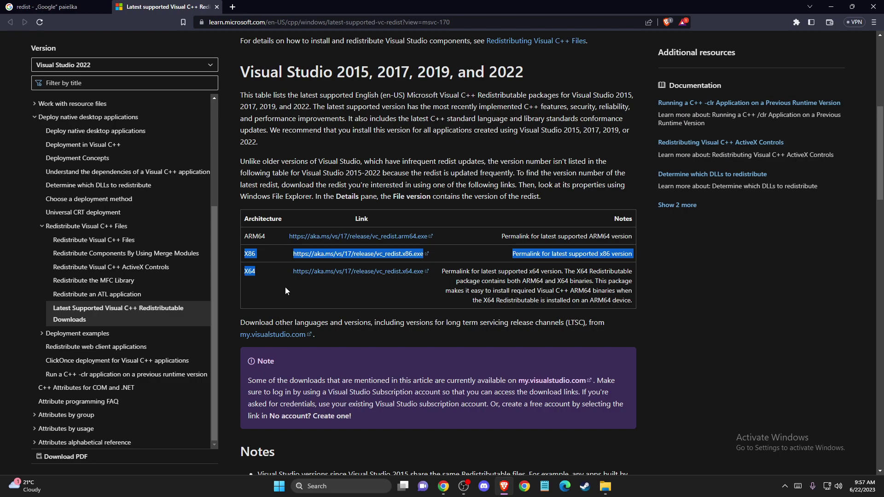
click(345, 254)
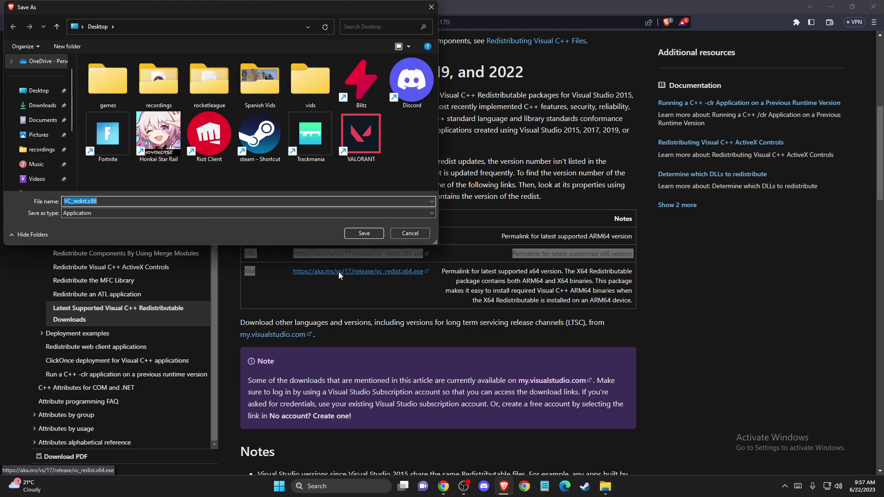
click(361, 234)
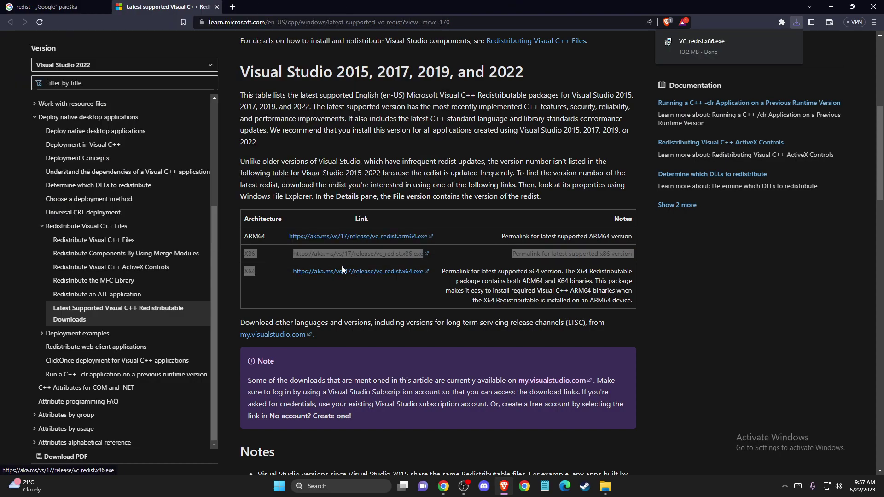
click(341, 270)
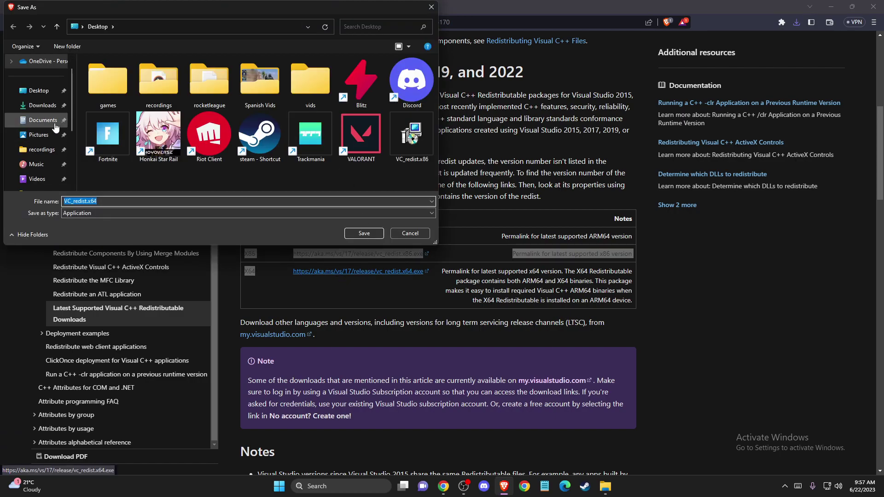
click(366, 234)
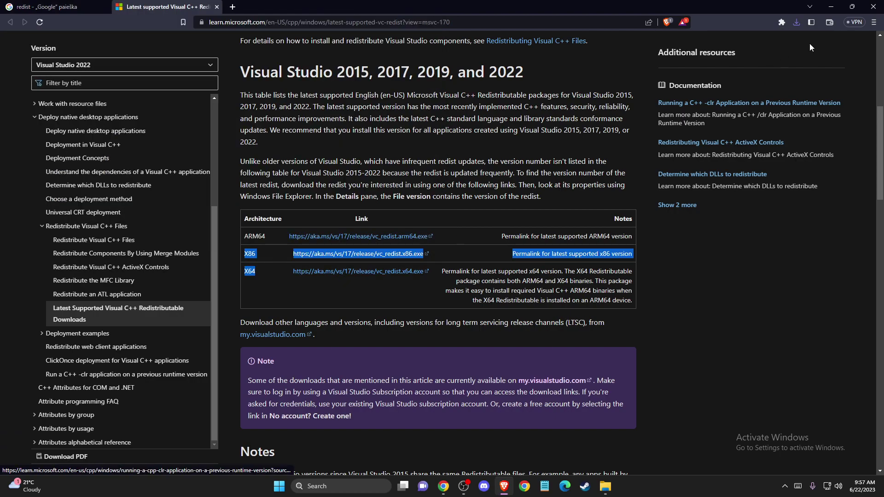
Step: Install the x64 redistributable successfully, then launch and cancel the x86 installer
click(831, 6)
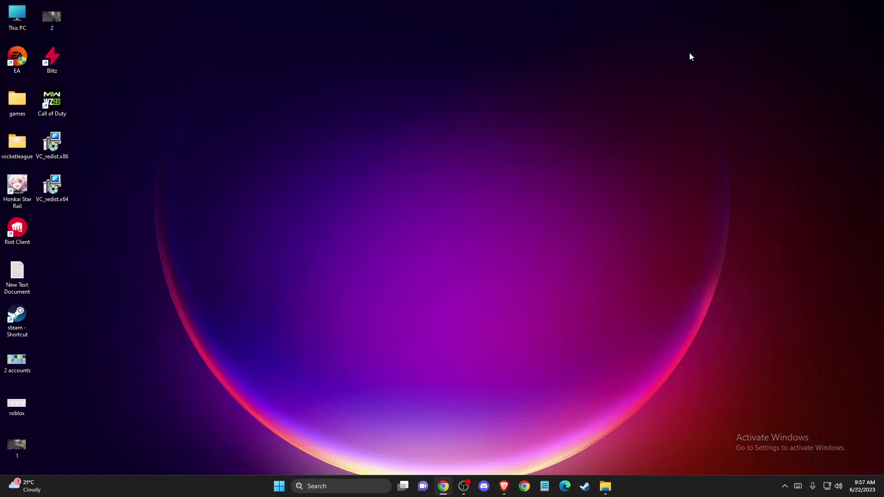
double_click(57, 189)
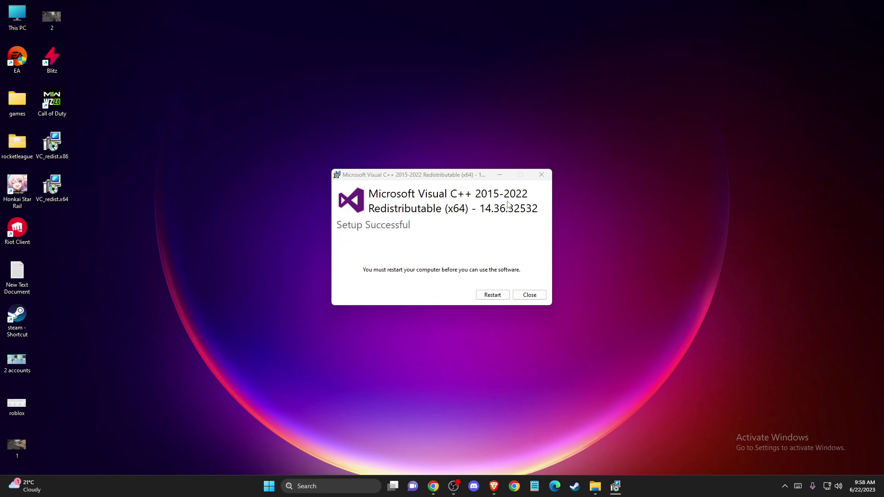
click(541, 174)
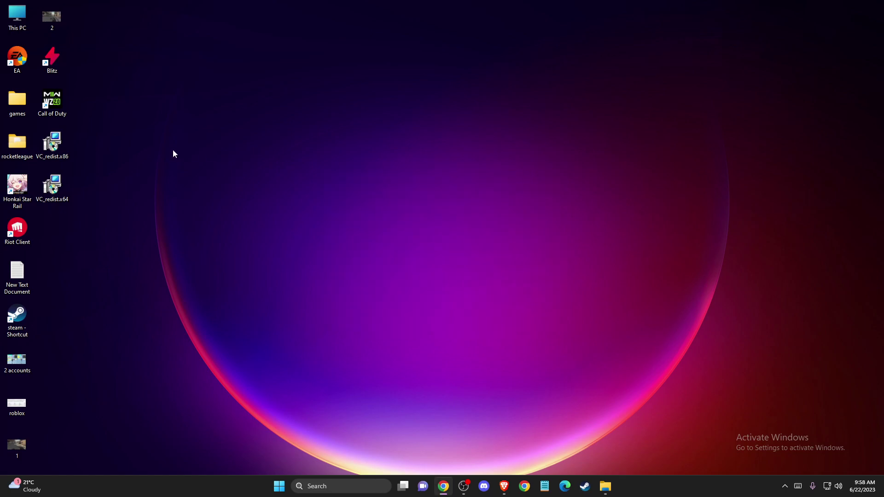
double_click(54, 146)
click(542, 175)
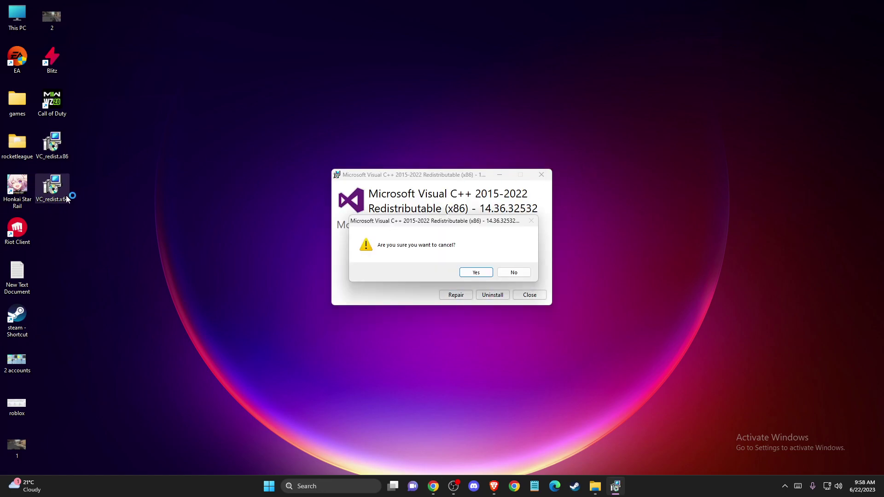
click(514, 272)
Step: Attempt an x64 Repair, dismiss the reboot-required error, and select both installers on the desktop
double_click(52, 185)
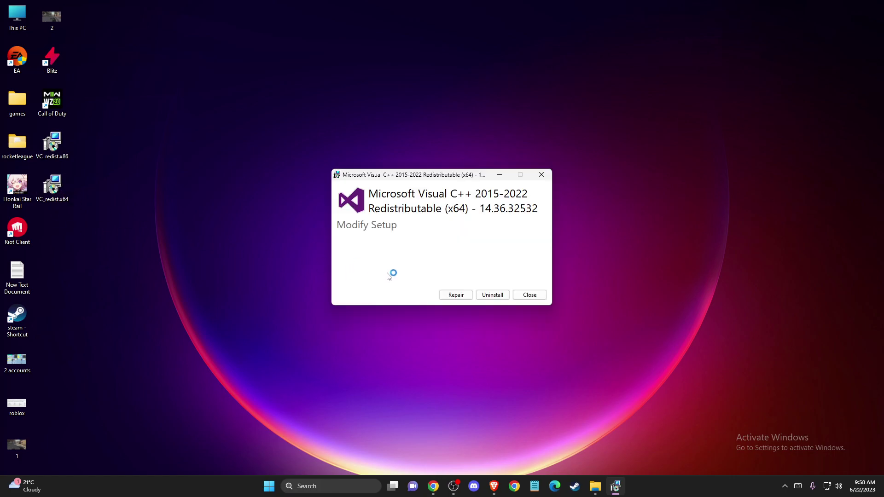
click(449, 293)
click(514, 272)
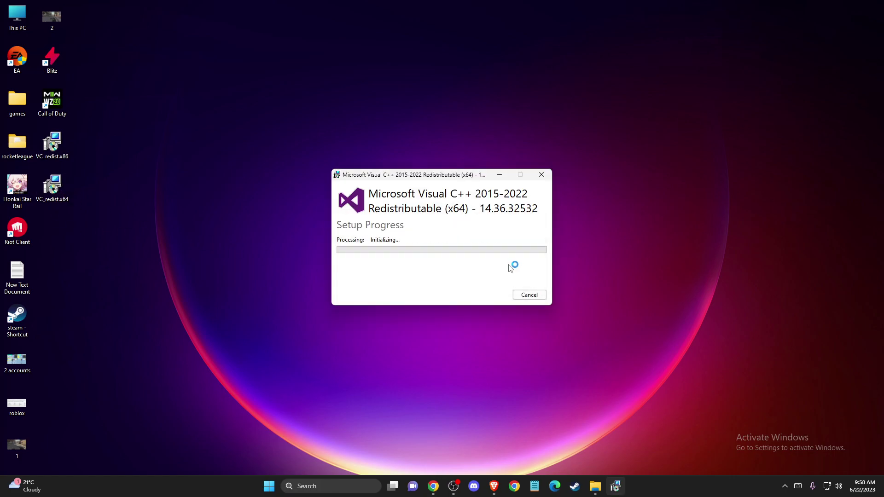
click(542, 175)
drag(75, 147, 80, 279)
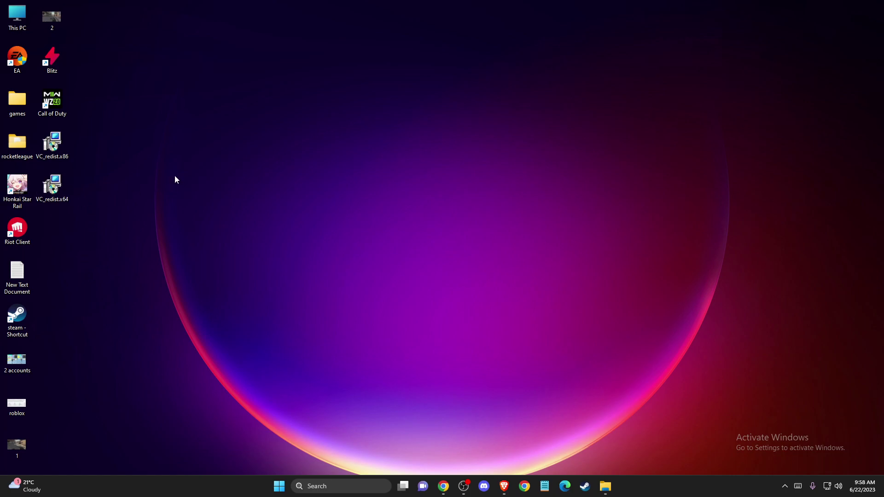
drag(91, 219, 35, 130)
double_click(52, 142)
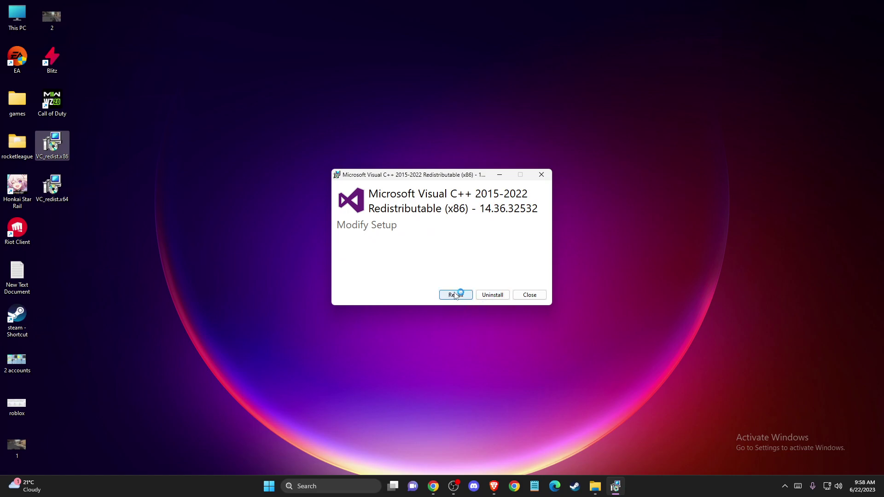
click(540, 174)
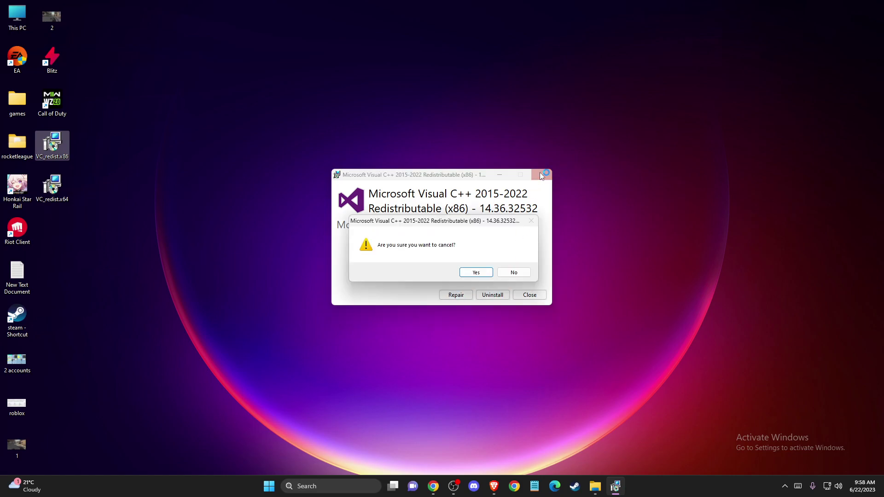
click(475, 275)
drag(276, 135, 321, 177)
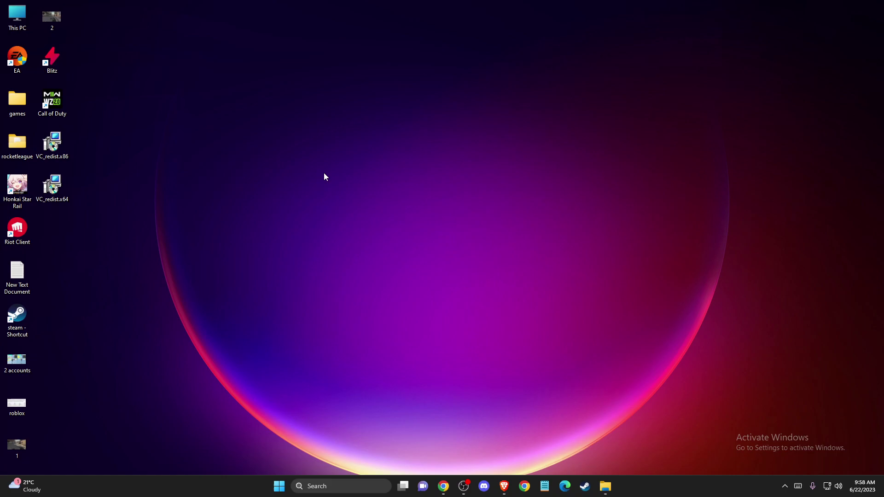